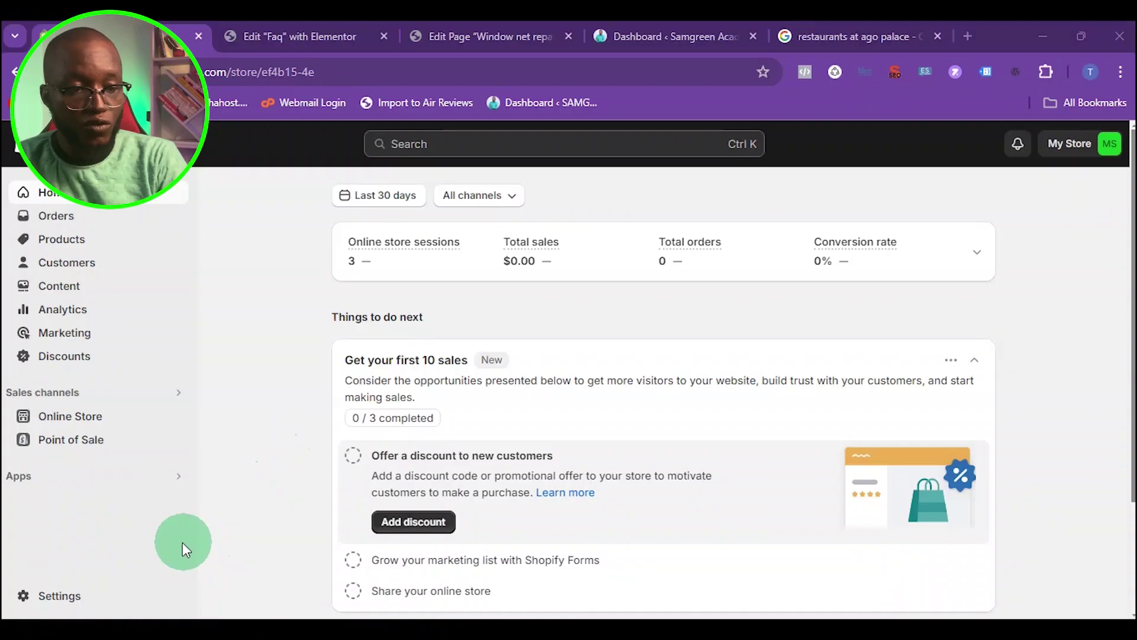
Open the Payments page in the store settings
{"action": "left_click", "coordinate": [80, 600]}
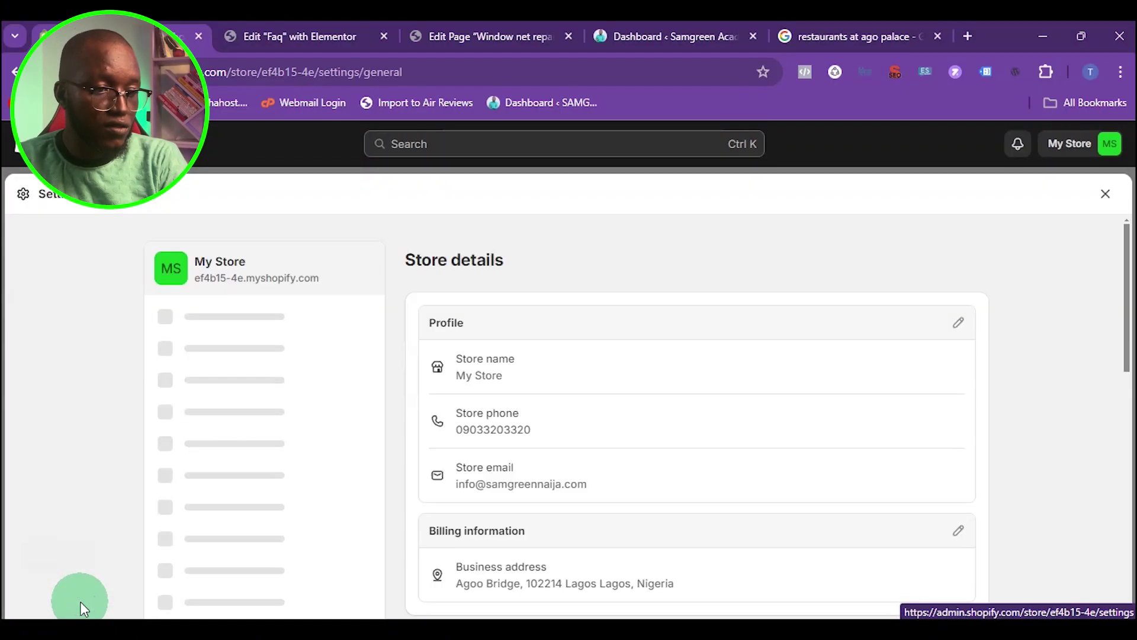
{"action": "left_click", "coordinate": [238, 427]}
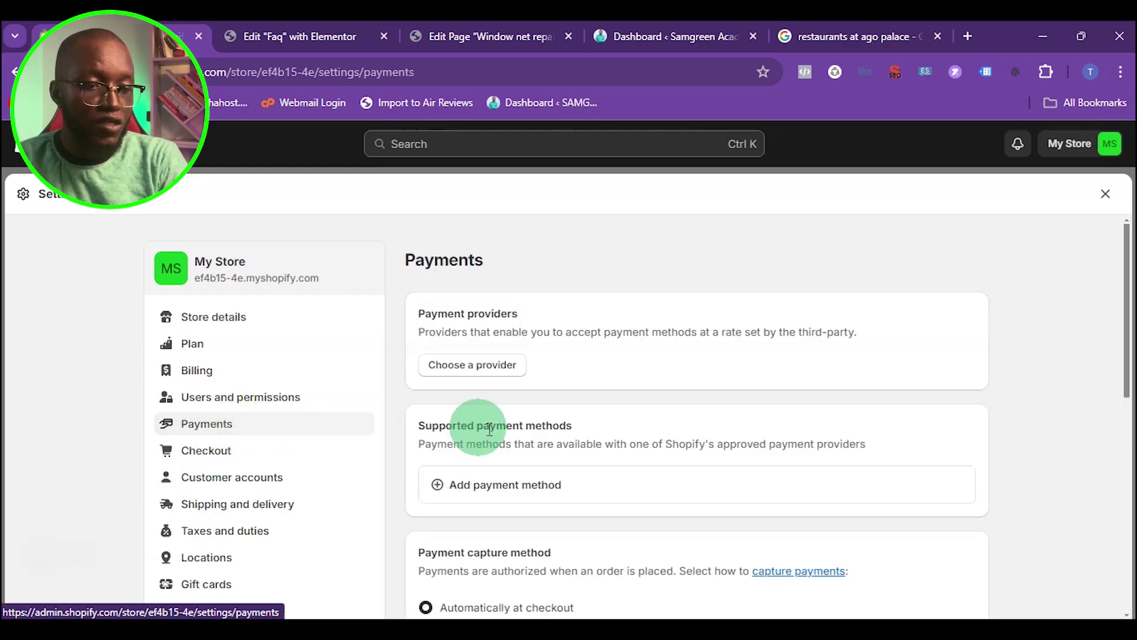
{"action": "scroll", "coordinate": [539, 521], "scroll_direction": "down", "scroll_amount": 7}
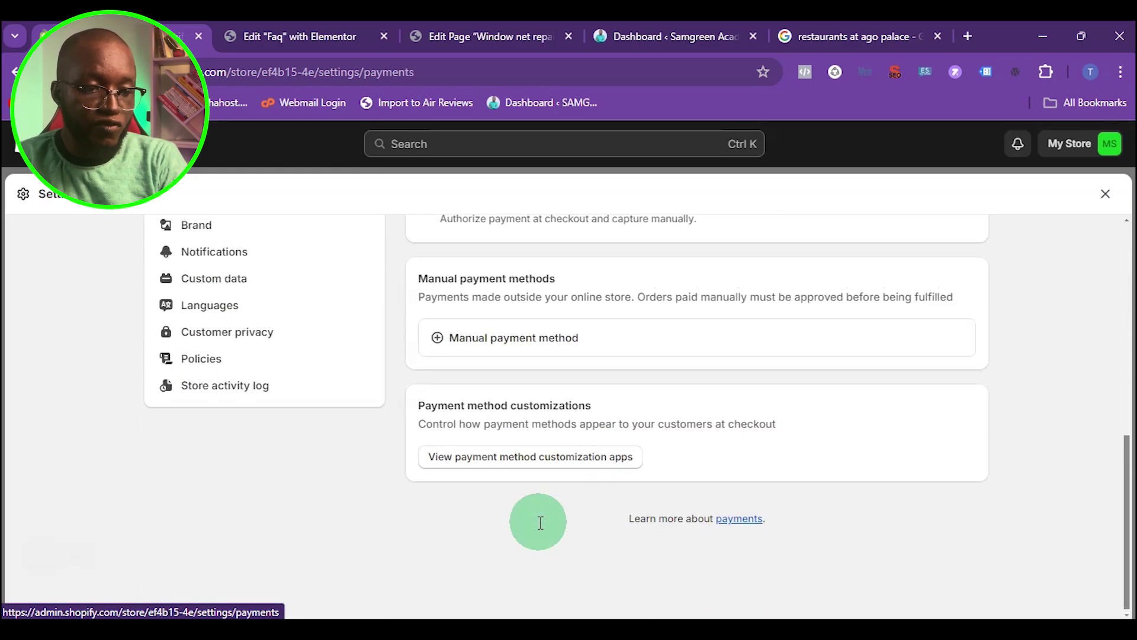
{"action": "scroll", "coordinate": [540, 522], "scroll_direction": "up", "scroll_amount": 6}
{"action": "scroll", "coordinate": [540, 522], "scroll_direction": "down", "scroll_amount": 3}
{"action": "scroll", "coordinate": [540, 522], "scroll_direction": "up", "scroll_amount": 3}
{"action": "scroll", "coordinate": [536, 521], "scroll_direction": "down", "scroll_amount": 3}
{"action": "scroll", "coordinate": [533, 520], "scroll_direction": "up", "scroll_amount": 3}
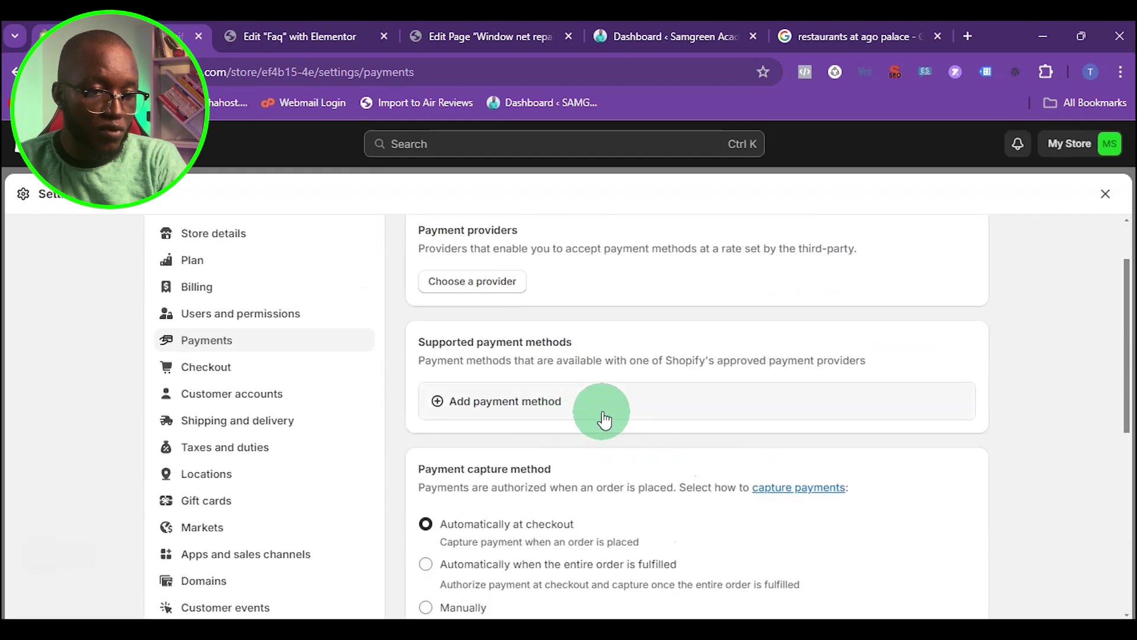
Add a payment method by provider, search for 'paypal', and clear the search after it finds no results
{"action": "left_click", "coordinate": [531, 408]}
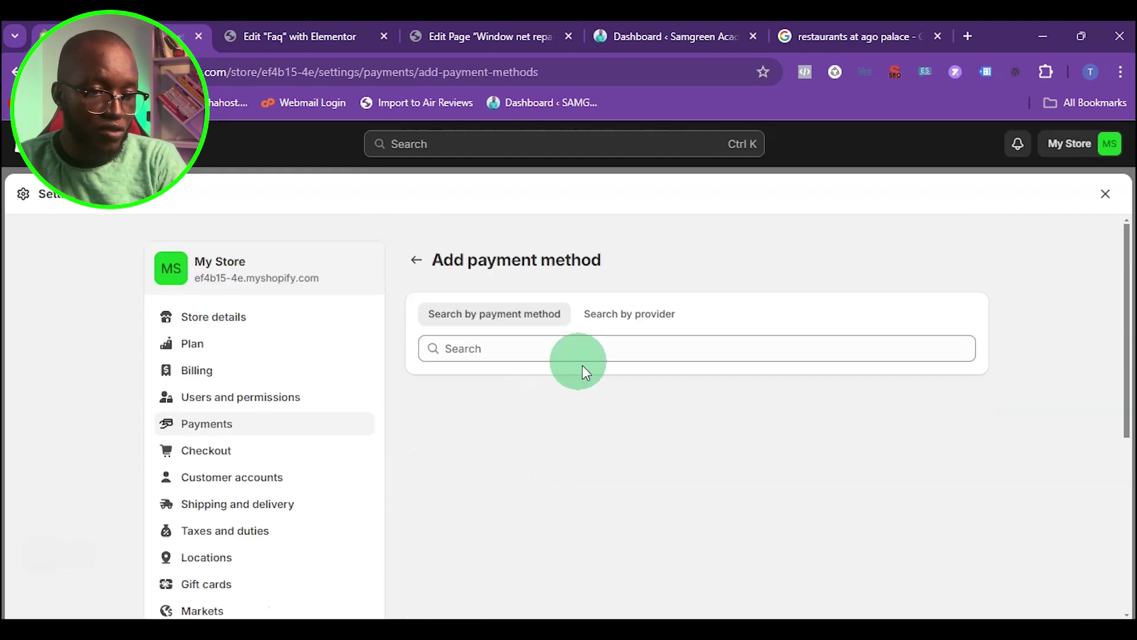
{"action": "left_click", "coordinate": [502, 344]}
{"action": "type", "text": "paypa"}
{"action": "left_click", "coordinate": [604, 322]}
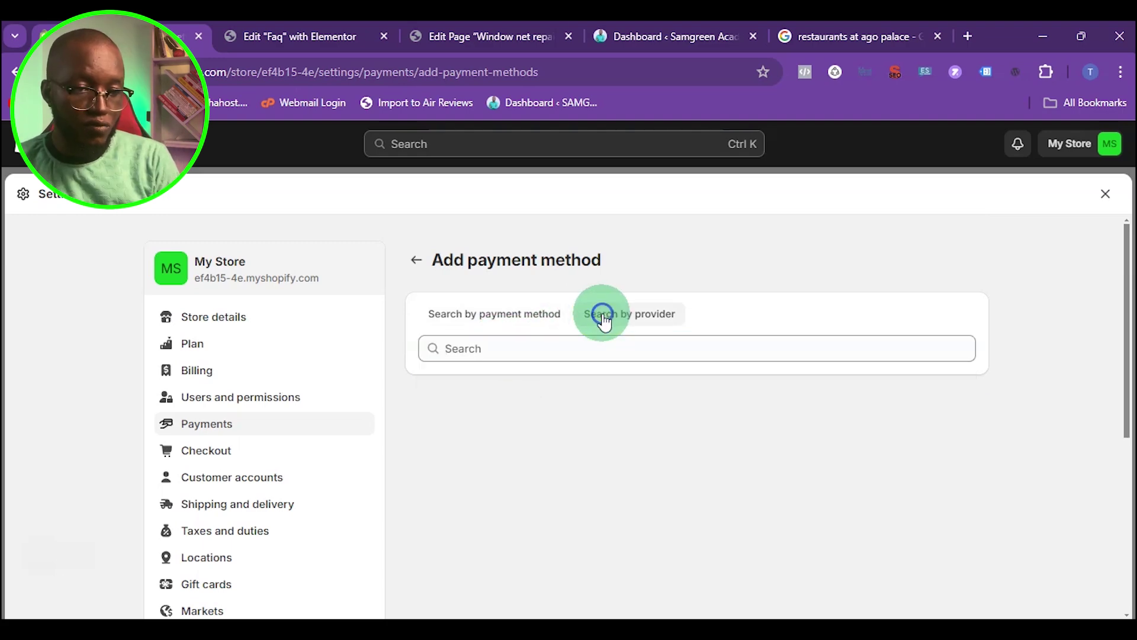
{"action": "left_click", "coordinate": [509, 344]}
{"action": "type", "text": "paypal"}
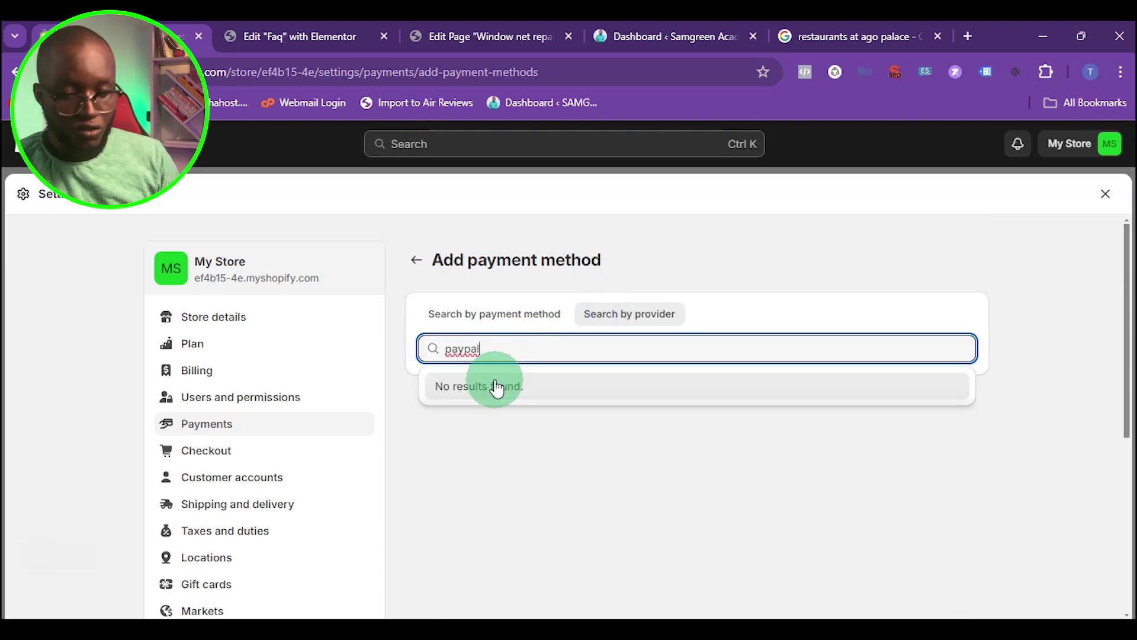
{"action": "key", "text": "BackSpace"}
{"action": "key", "text": "BackSpace"}
{"action": "key", "text": "BackSpace"}
{"action": "key", "text": "BackSpace"}
{"action": "key", "text": "BackSpace"}
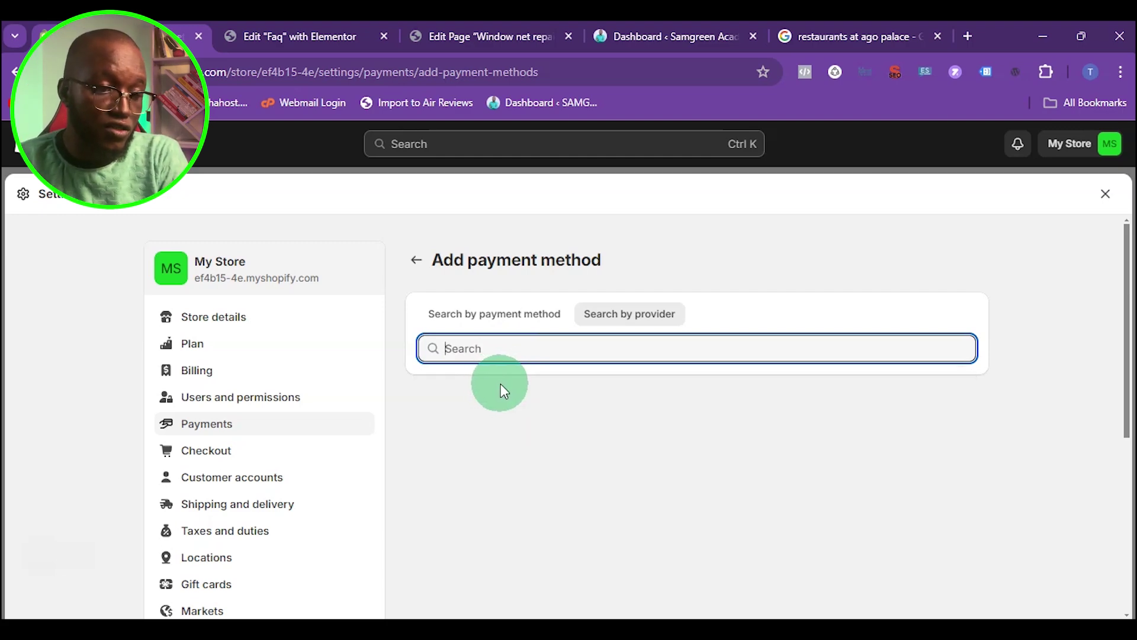
Edit the billing information in Store details and set Country/region to United Kingdom
{"action": "left_click", "coordinate": [265, 332]}
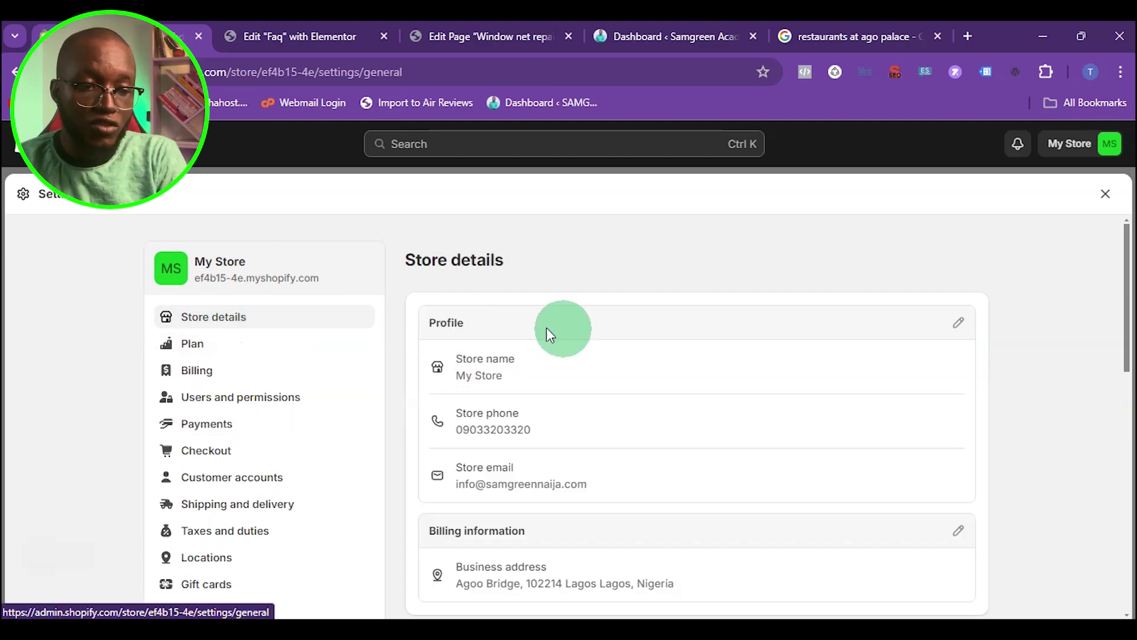
{"action": "scroll", "coordinate": [705, 377], "scroll_direction": "down", "scroll_amount": 5}
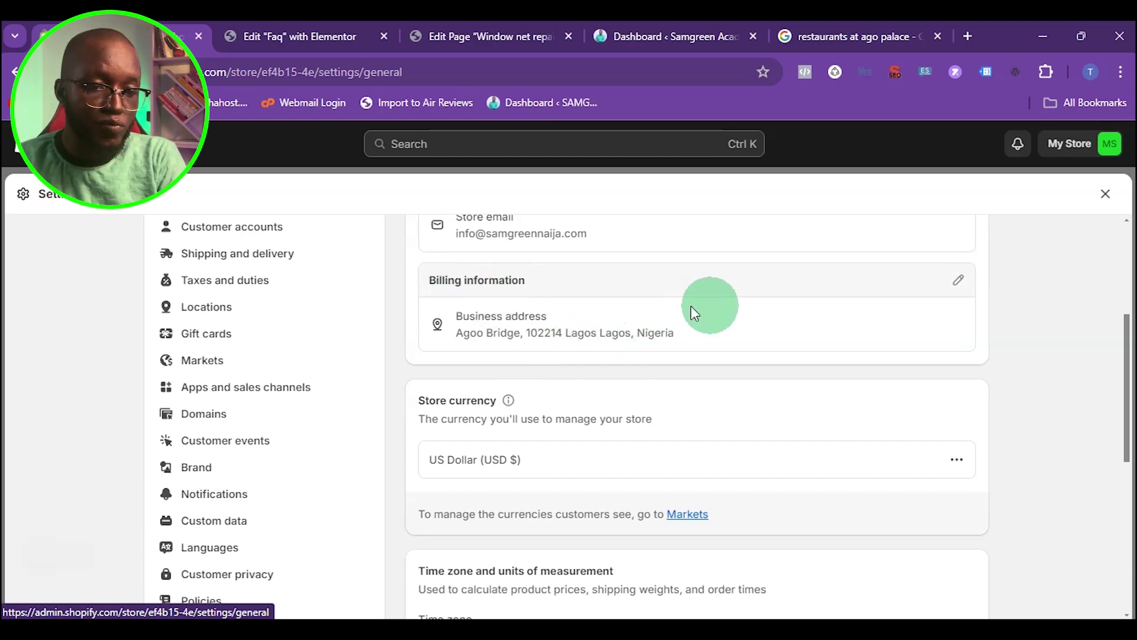
{"action": "left_click", "coordinate": [952, 286]}
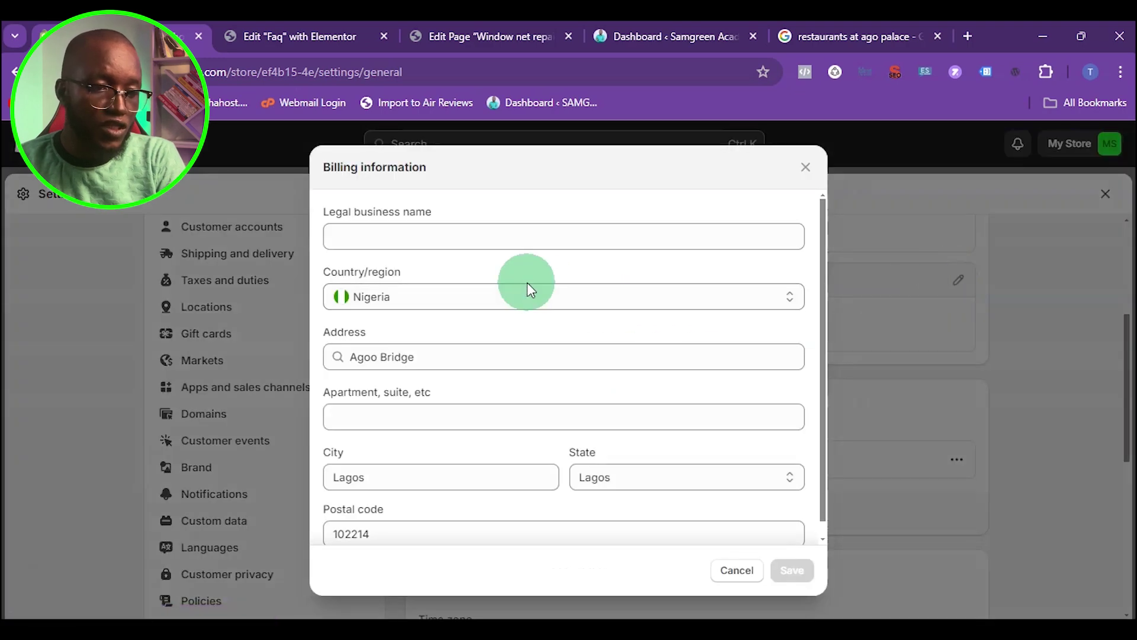
{"action": "left_click", "coordinate": [500, 287]}
{"action": "scroll", "coordinate": [467, 496], "scroll_direction": "down", "scroll_amount": 15}
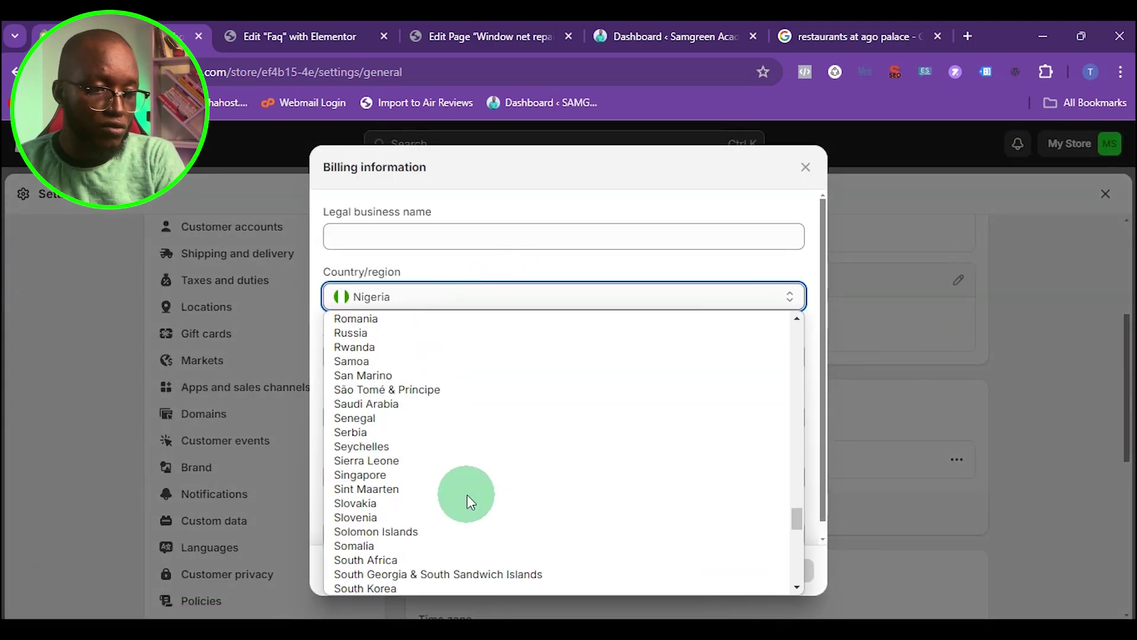
{"action": "scroll", "coordinate": [467, 496], "scroll_direction": "down", "scroll_amount": 5}
{"action": "left_click", "coordinate": [415, 437]}
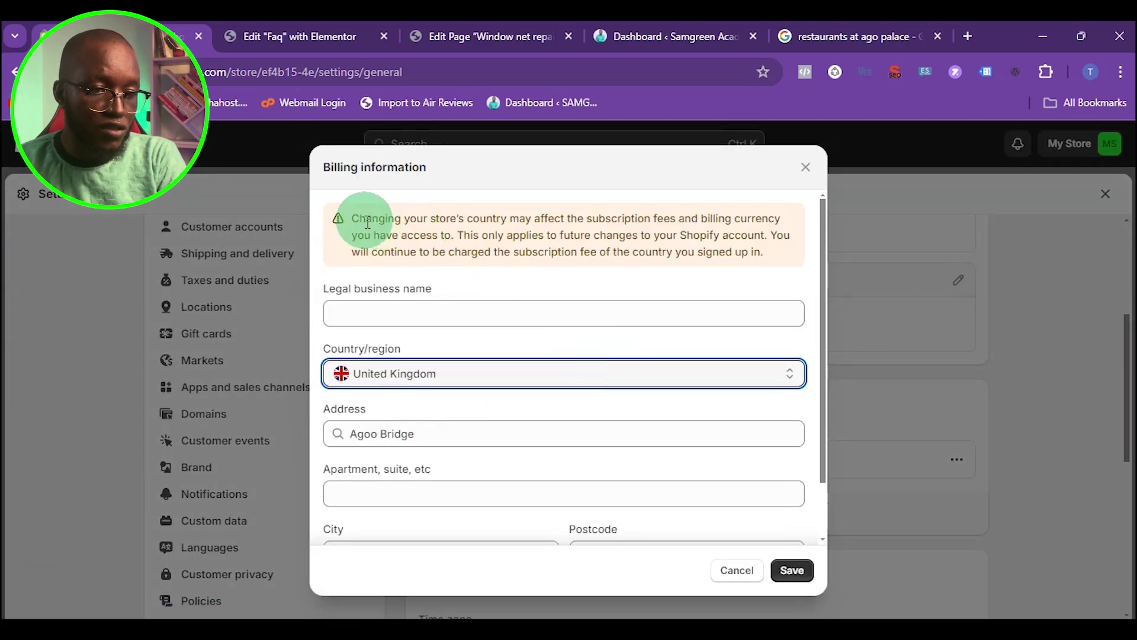
{"action": "left_click_drag", "start_coordinate": [353, 218], "coordinate": [496, 267]}
{"action": "left_click", "coordinate": [434, 307]}
{"action": "scroll", "coordinate": [490, 361], "scroll_direction": "down", "scroll_amount": 1}
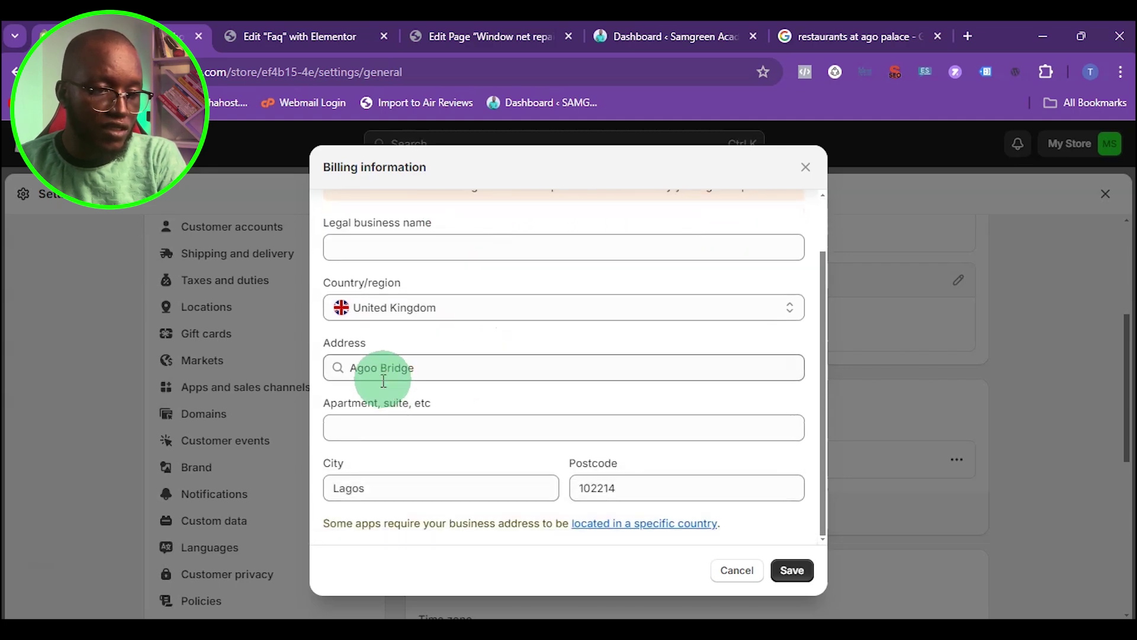
Replace the Nigerian address with the UK business address, fill in the legal business name, and save
{"action": "left_click", "coordinate": [429, 370]}
{"action": "key", "text": "BackSpace"}
{"action": "key", "text": "BackSpace"}
{"action": "key", "text": "BackSpace"}
{"action": "key", "text": "BackSpace"}
{"action": "key", "text": "BackSpace"}
{"action": "key", "text": "BackSpace"}
{"action": "key", "text": "BackSpace"}
{"action": "key", "text": "BackSpace"}
{"action": "key", "text": "BackSpace"}
{"action": "key", "text": "BackSpace"}
{"action": "type", "text": "Suite 02 52 Circle Way, Harrow, United Kingdom, HA1 4TQ"}
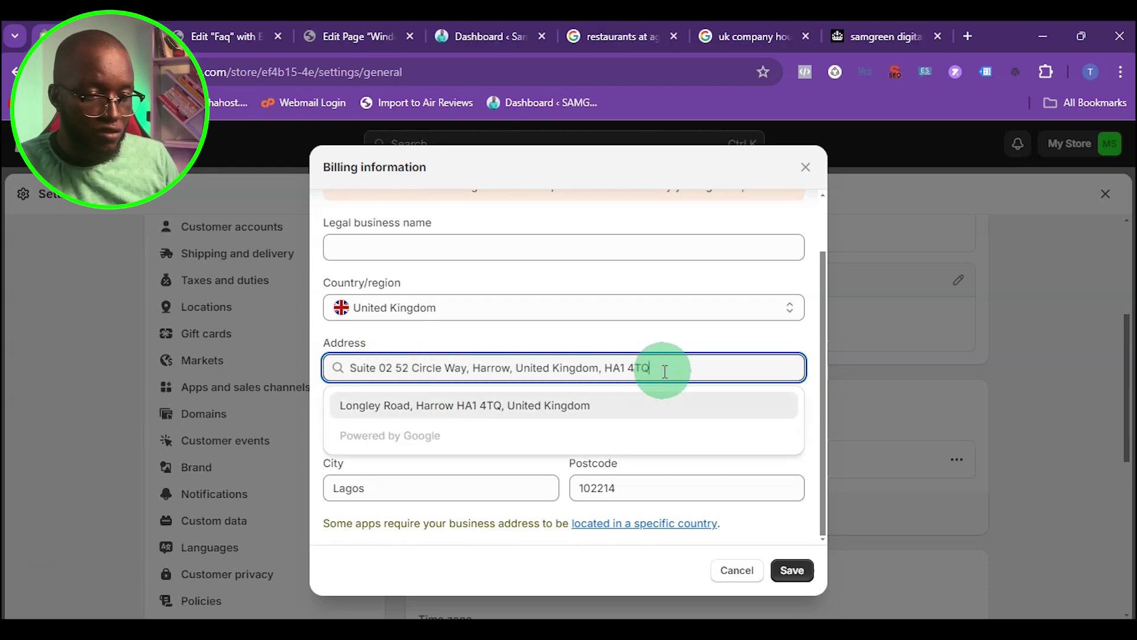
{"action": "key", "text": "Return"}
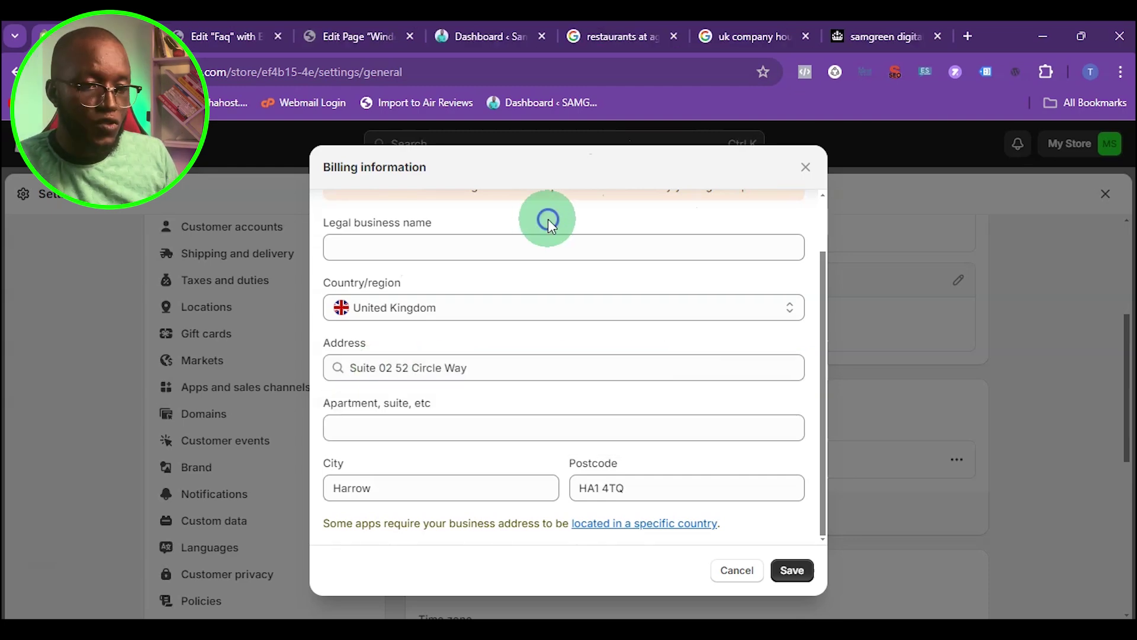
{"action": "left_click", "coordinate": [378, 243]}
{"action": "type", "text": "Samgreen Digital Solution Ltd"}
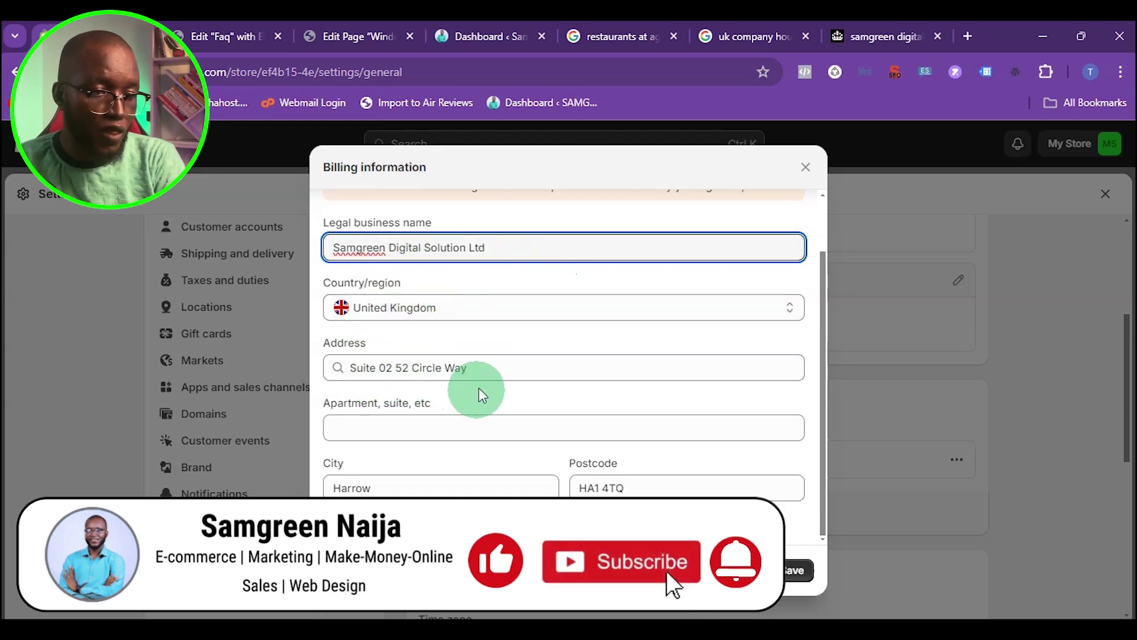
{"action": "scroll", "coordinate": [635, 323], "scroll_direction": "up", "scroll_amount": 2}
{"action": "scroll", "coordinate": [710, 414], "scroll_direction": "down", "scroll_amount": 2}
{"action": "left_click", "coordinate": [797, 571]}
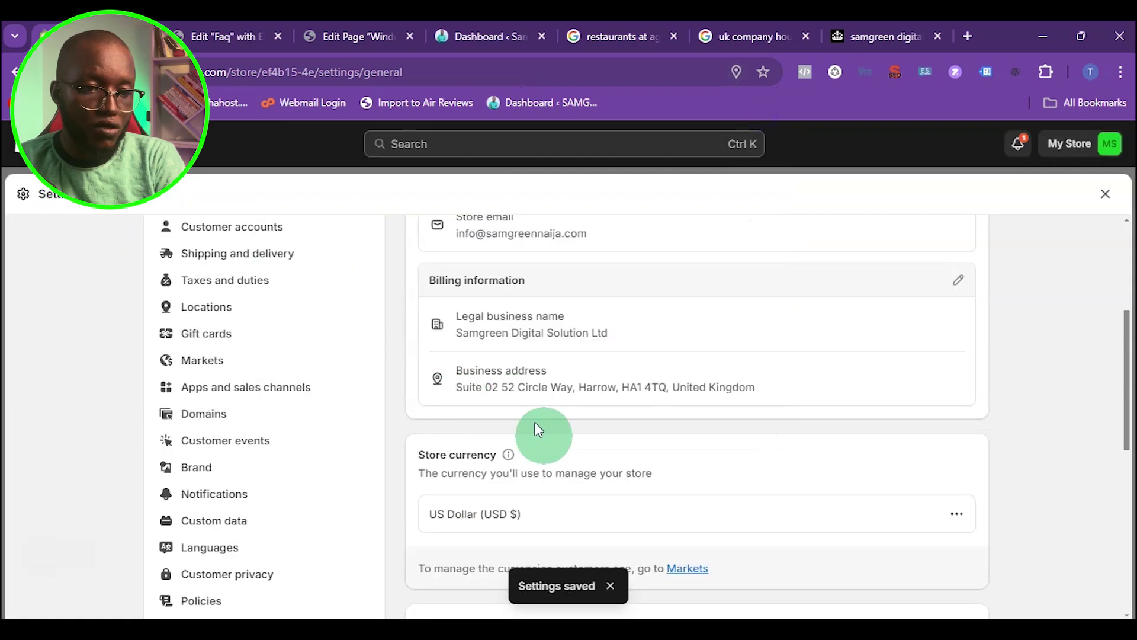
Under Payments' supported payment methods, activate PayPal to reach the PayPal Express Checkout setup
{"action": "scroll", "coordinate": [520, 430], "scroll_direction": "up", "scroll_amount": 5}
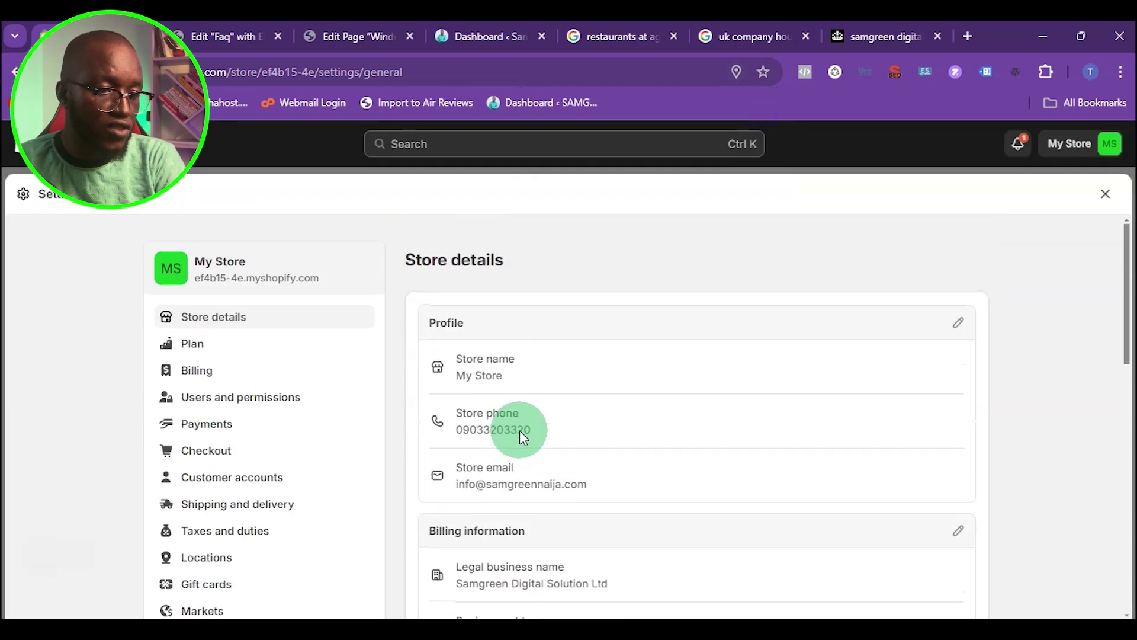
{"action": "left_click", "coordinate": [240, 437]}
{"action": "scroll", "coordinate": [575, 459], "scroll_direction": "down", "scroll_amount": 3}
{"action": "scroll", "coordinate": [571, 457], "scroll_direction": "down", "scroll_amount": 4}
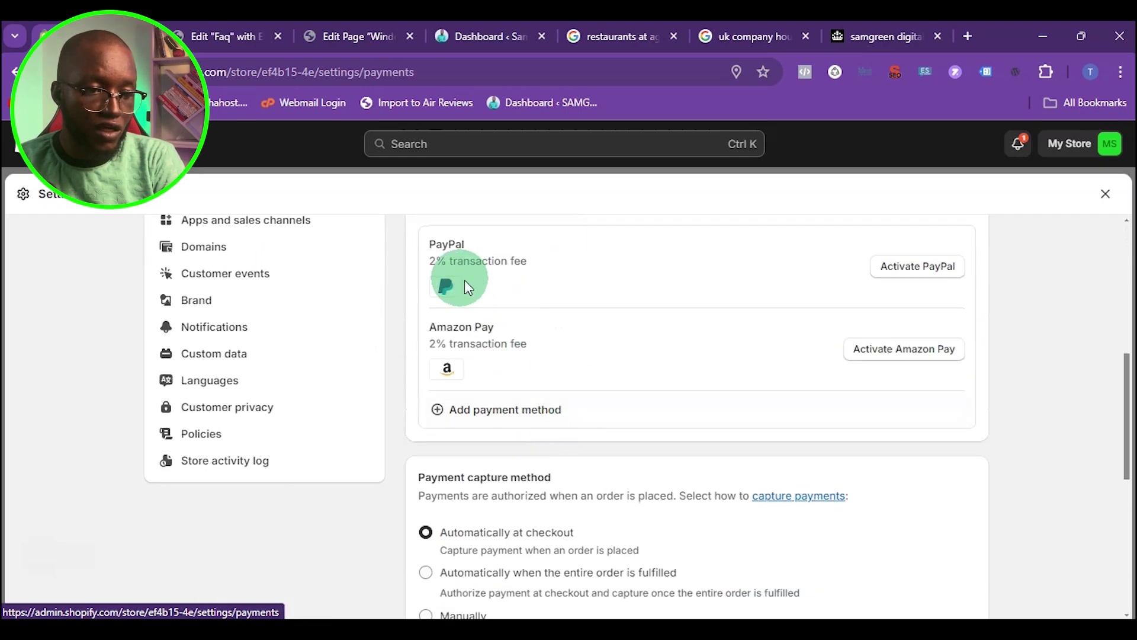
{"action": "scroll", "coordinate": [520, 290], "scroll_direction": "up", "scroll_amount": 3}
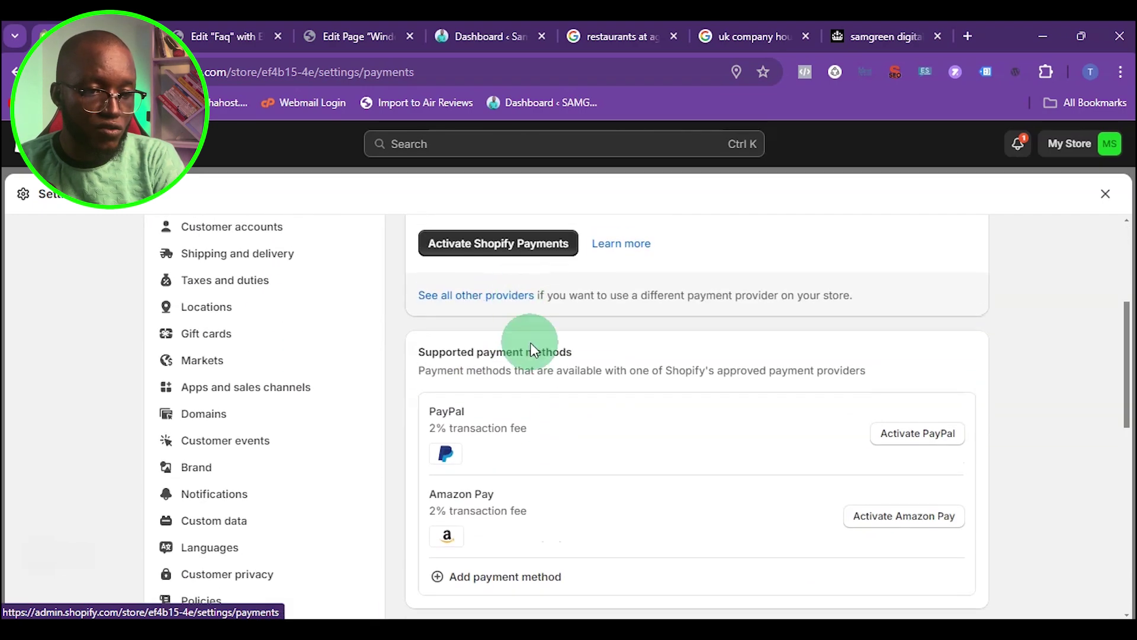
{"action": "left_click", "coordinate": [900, 436]}
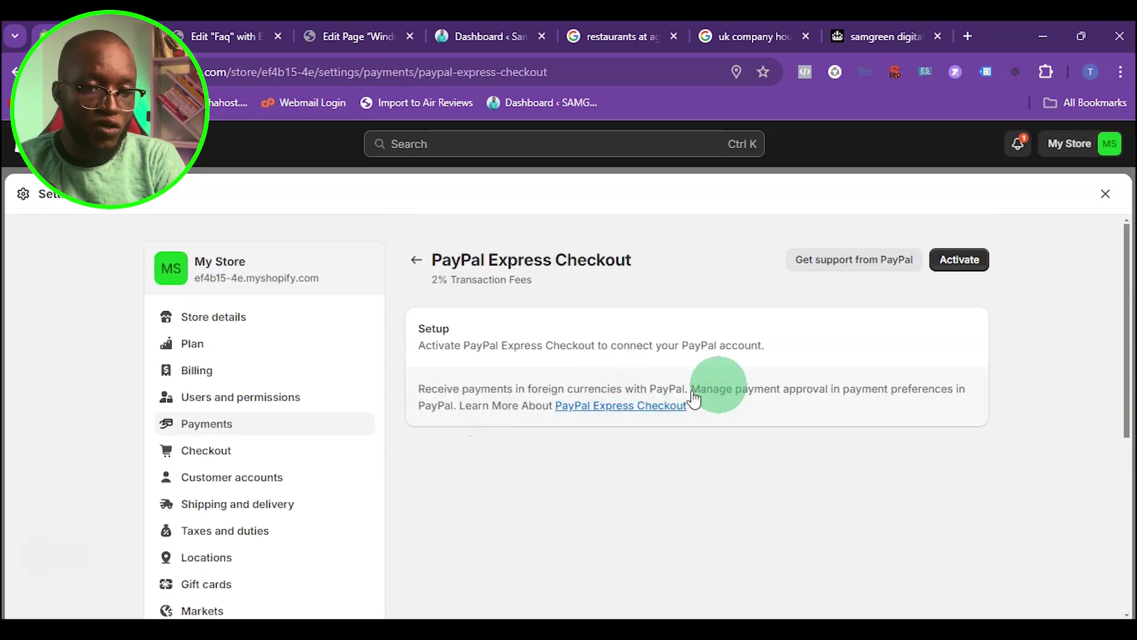
Start connecting a PayPal account and submit the signup with Lesotho as the country
{"action": "left_click", "coordinate": [961, 261]}
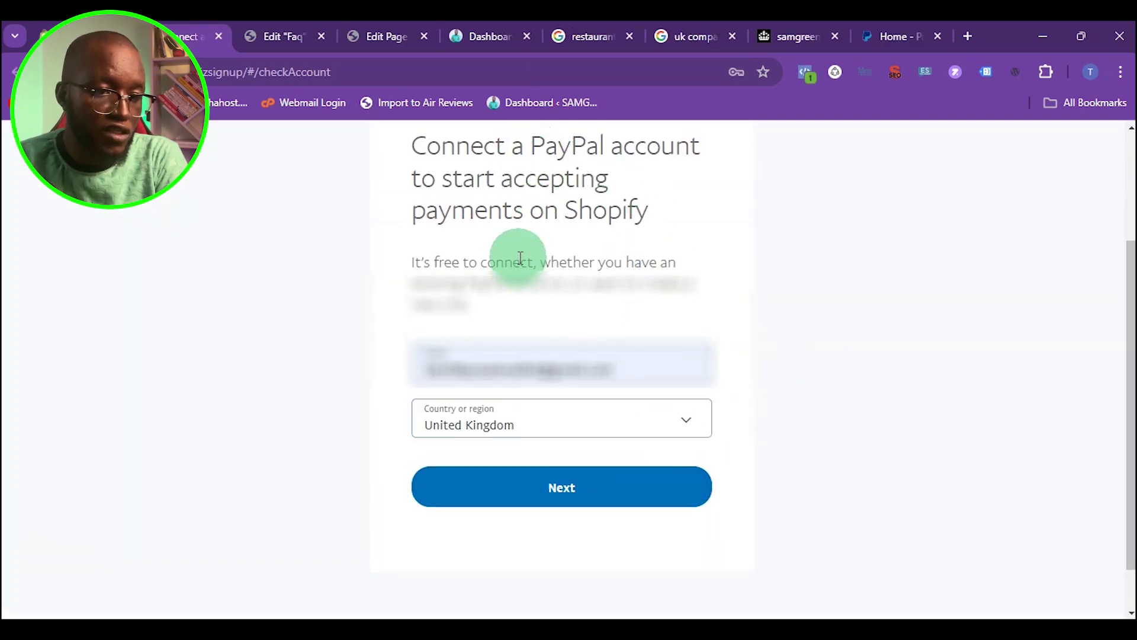
{"action": "scroll", "coordinate": [521, 257], "scroll_direction": "up", "scroll_amount": 1}
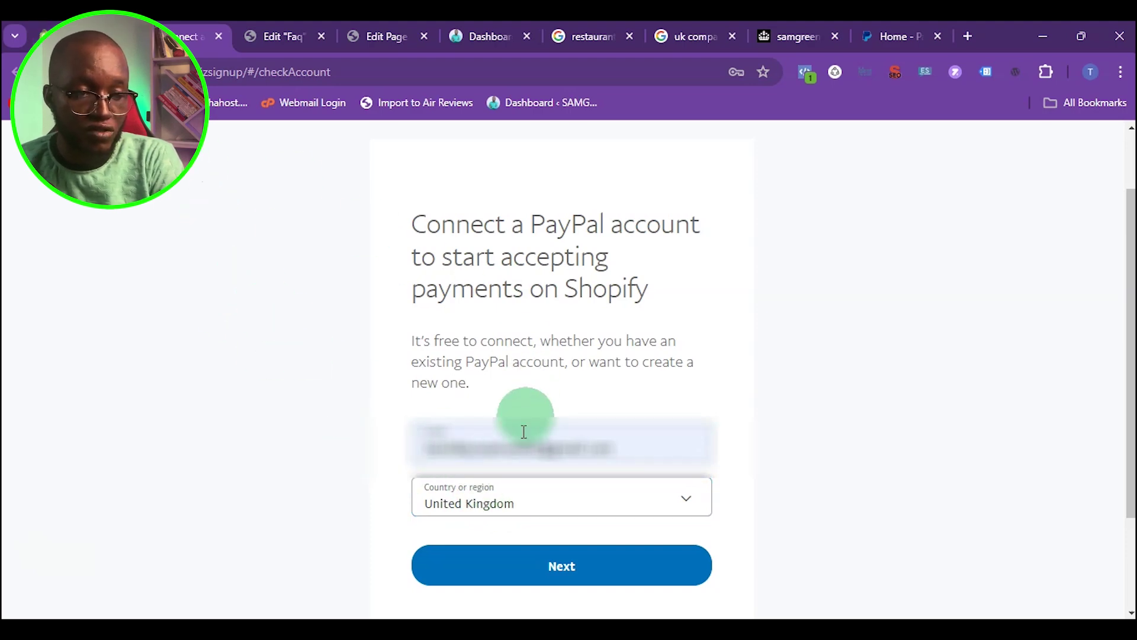
{"action": "left_click", "coordinate": [517, 509]}
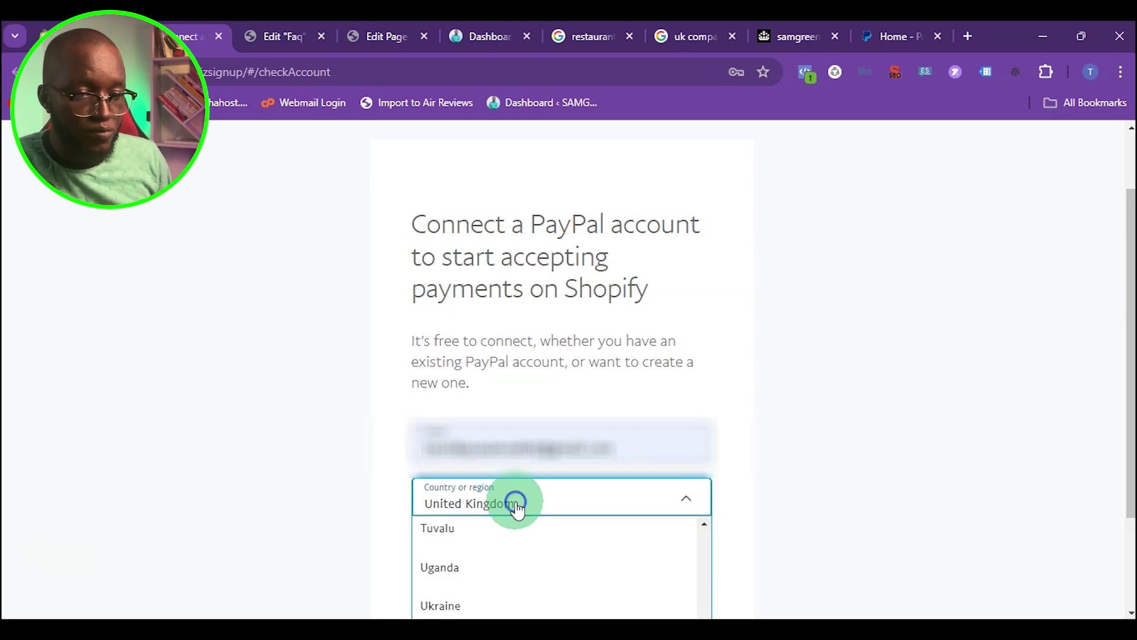
{"action": "left_click", "coordinate": [684, 610]}
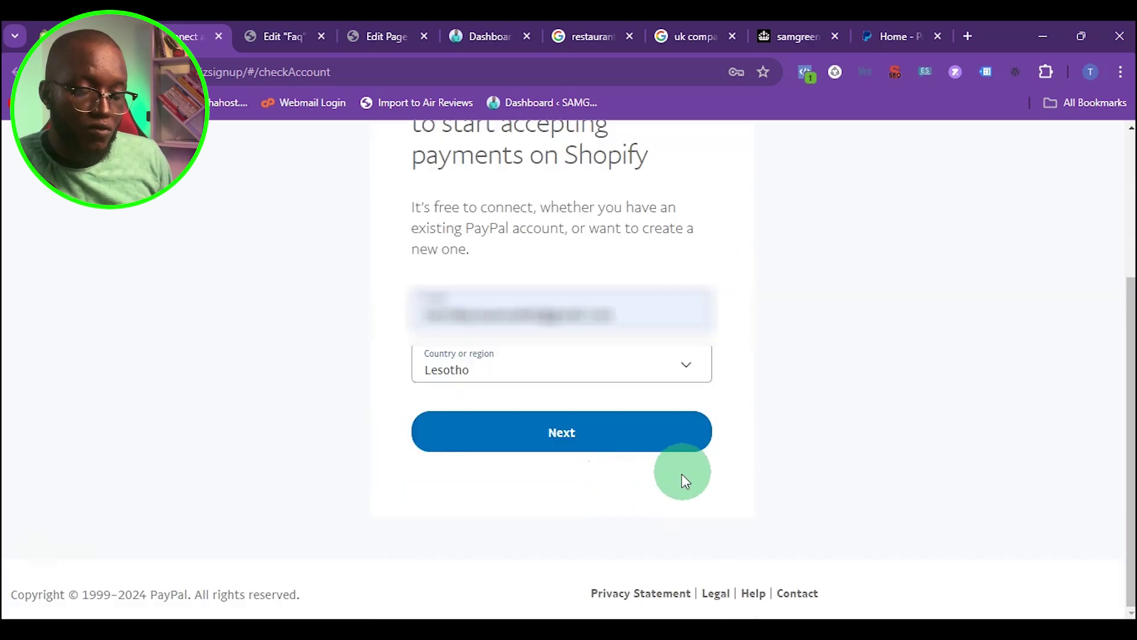
{"action": "left_click", "coordinate": [576, 432]}
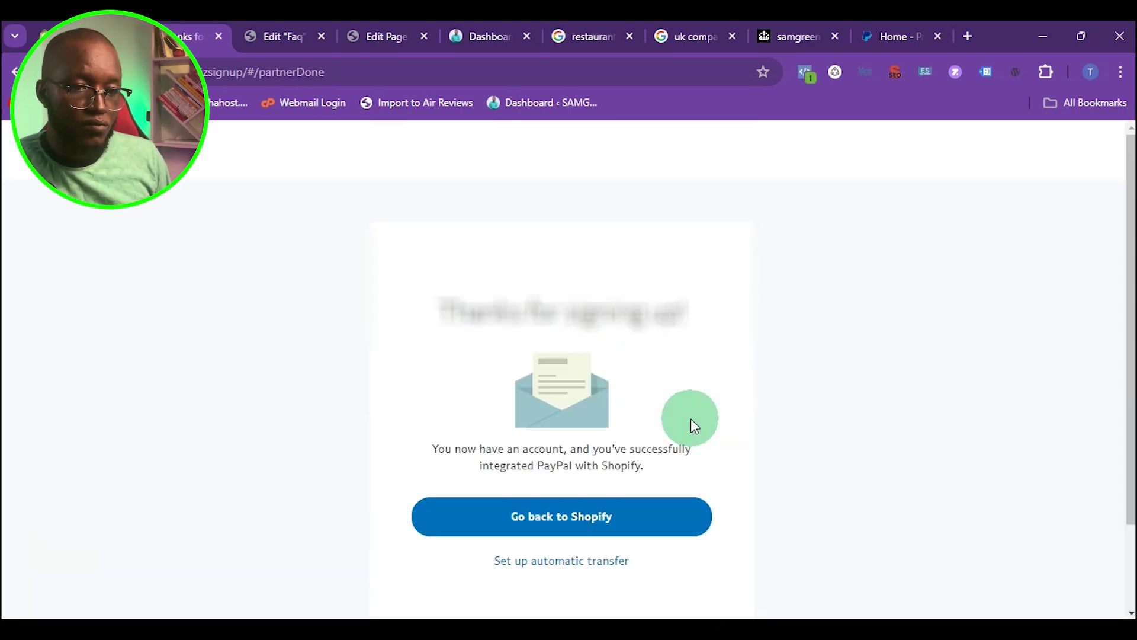
Review the thank-you and integration confirmation, then return to Shopify
{"action": "scroll", "coordinate": [754, 380], "scroll_direction": "down", "scroll_amount": 2}
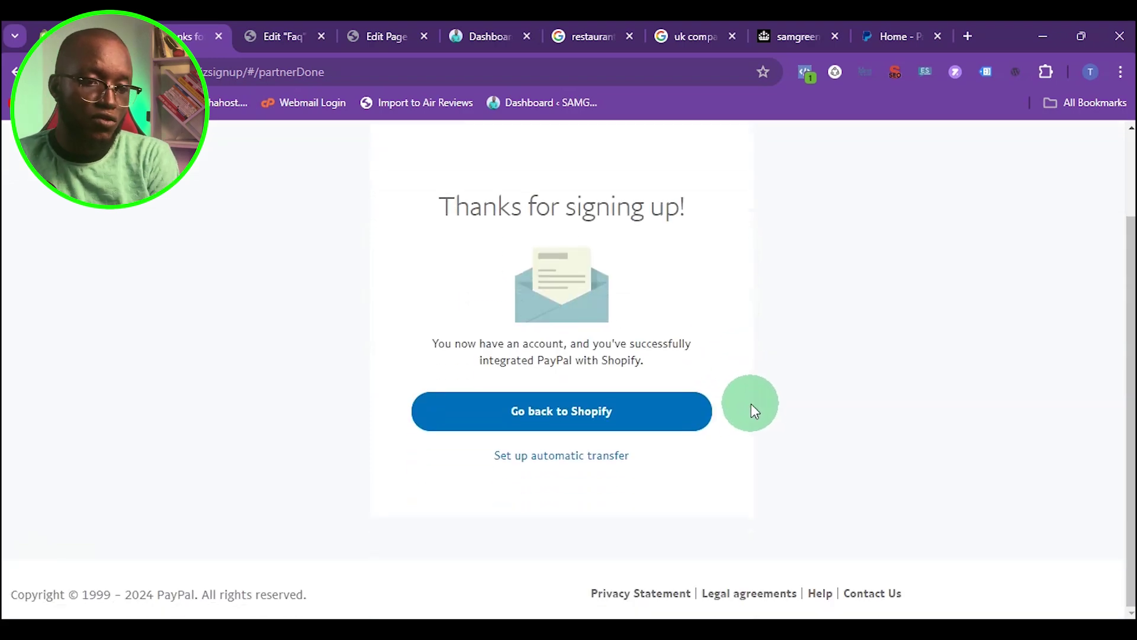
{"action": "left_click_drag", "start_coordinate": [449, 196], "coordinate": [695, 233]}
{"action": "left_click", "coordinate": [440, 349]}
{"action": "left_click_drag", "start_coordinate": [459, 349], "coordinate": [530, 355]}
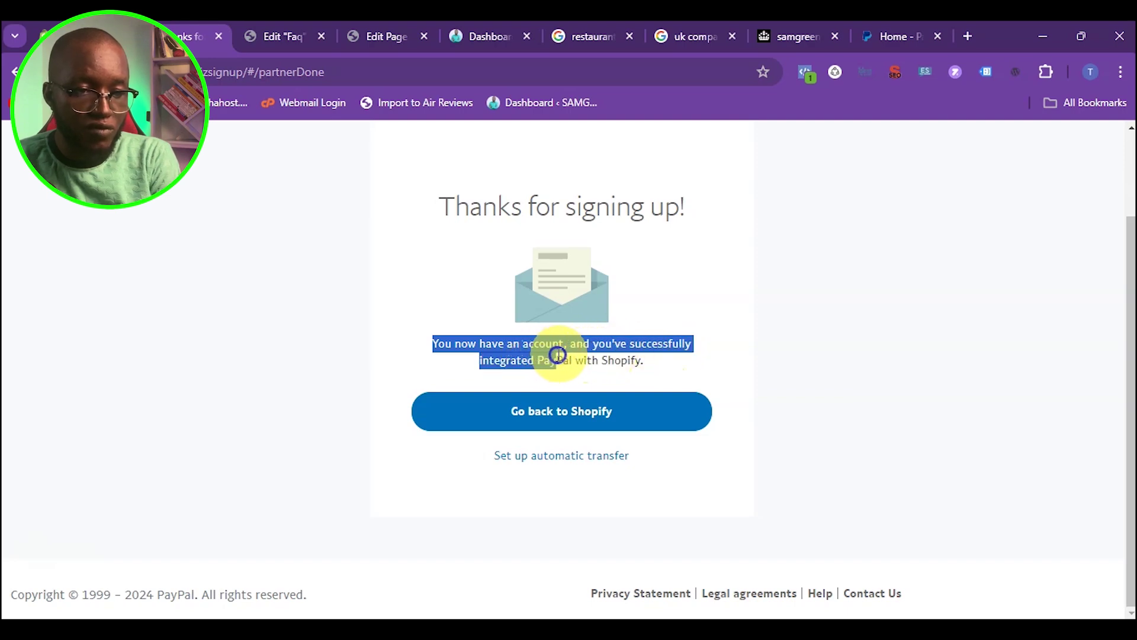
{"action": "left_click_drag", "start_coordinate": [602, 361], "coordinate": [637, 359]}
{"action": "left_click", "coordinate": [590, 422]}
{"action": "left_click", "coordinate": [577, 416]}
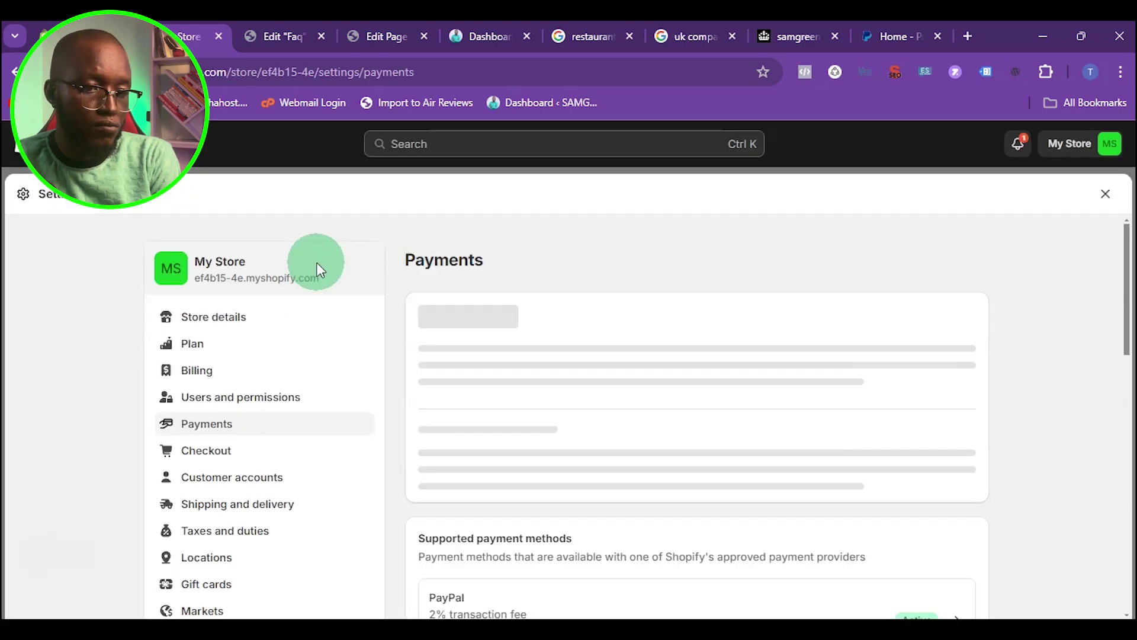
Confirm PayPal shows Active in supported payment methods, then close Settings
{"action": "scroll", "coordinate": [758, 355], "scroll_direction": "down", "scroll_amount": 5}
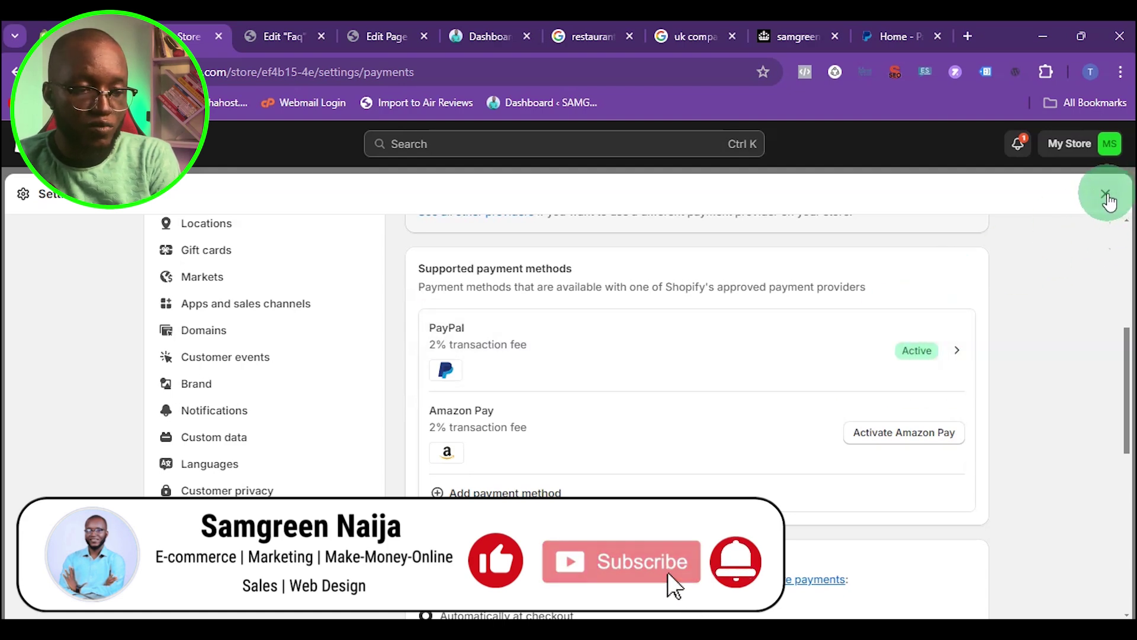
{"action": "left_click", "coordinate": [1105, 194]}
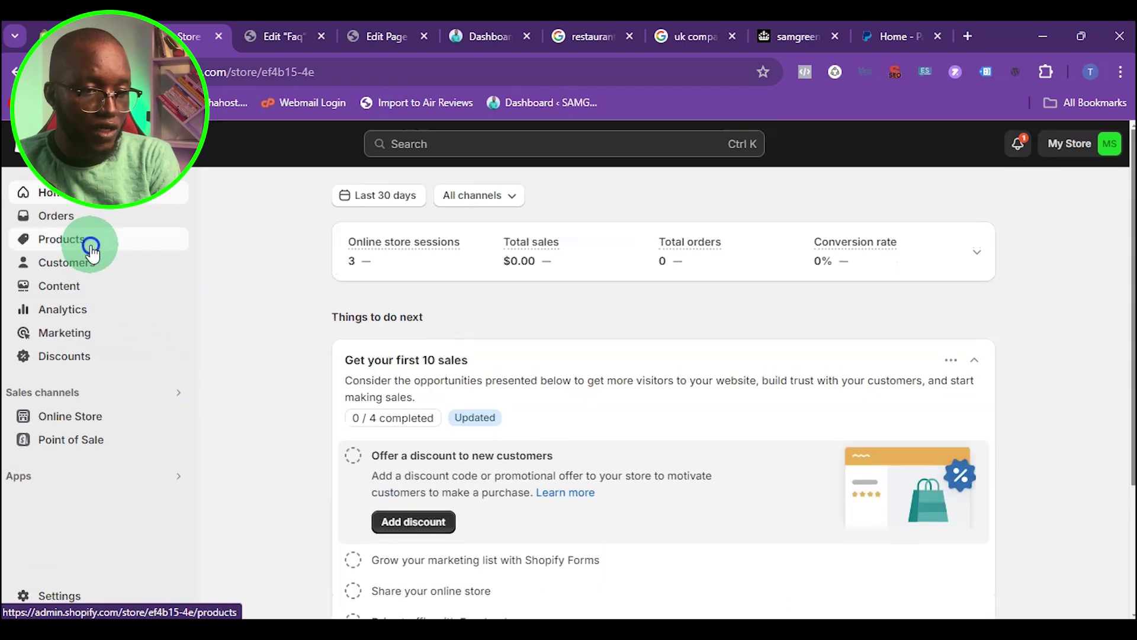
Add the Steamy Dog Brush to the cart from the products list
{"action": "left_click", "coordinate": [92, 253]}
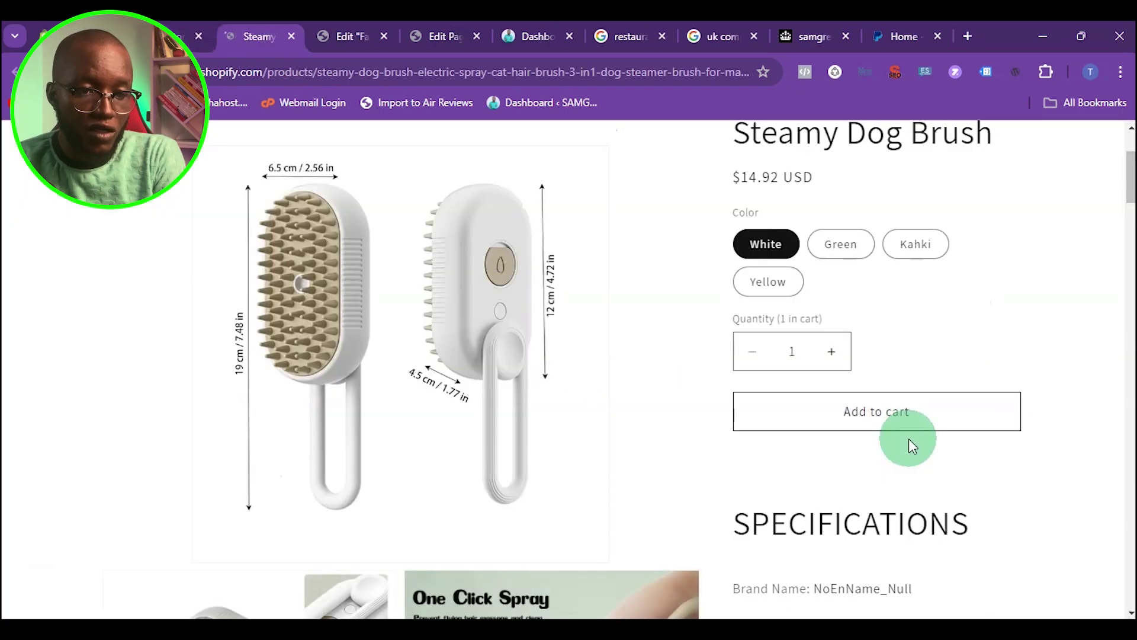
{"action": "scroll", "coordinate": [909, 441], "scroll_direction": "up", "scroll_amount": 1}
{"action": "left_click", "coordinate": [790, 362]}
{"action": "left_click", "coordinate": [868, 489]}
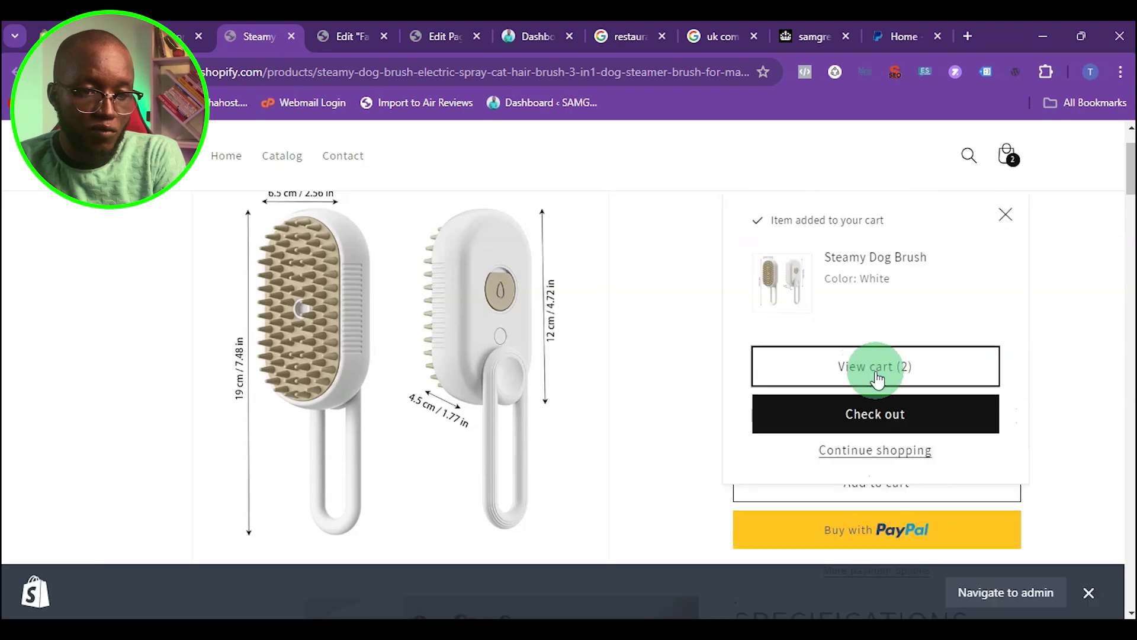
Check out the two Steamy Dog Brushes ($29.84 USD) and review the PayPal payment options
{"action": "left_click", "coordinate": [862, 372]}
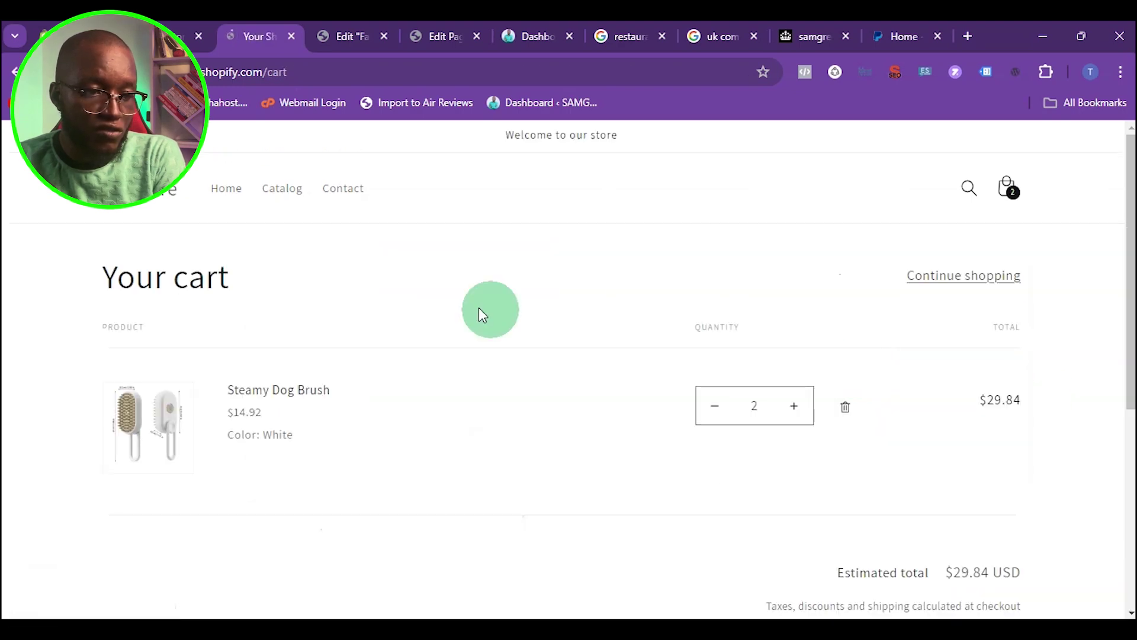
{"action": "scroll", "coordinate": [369, 360], "scroll_direction": "down", "scroll_amount": 5}
{"action": "left_click", "coordinate": [858, 410]}
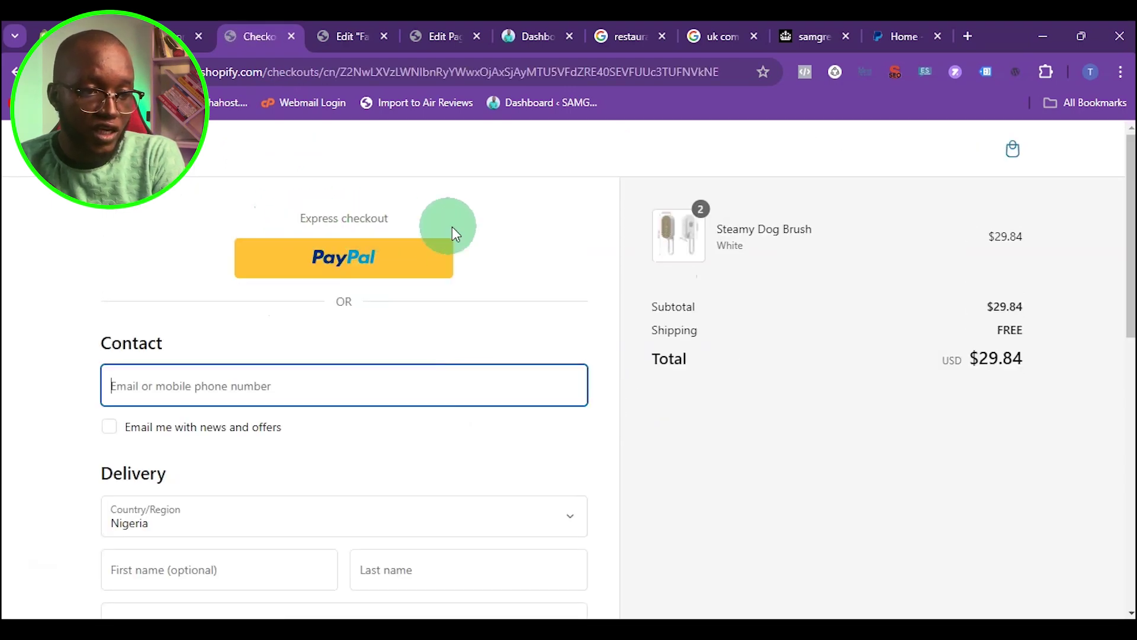
{"action": "scroll", "coordinate": [425, 278], "scroll_direction": "down", "scroll_amount": 10}
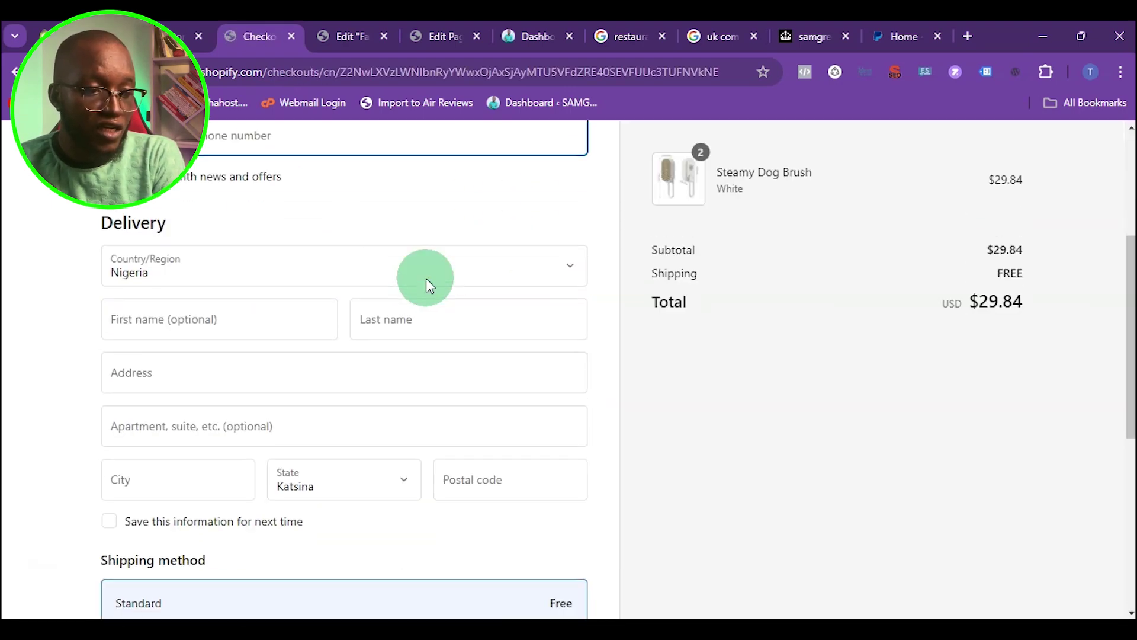